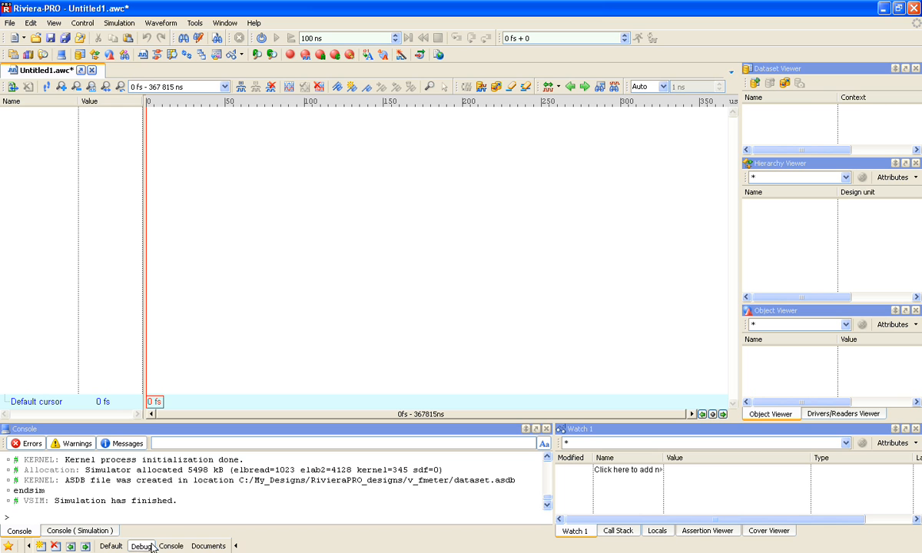
Initialize the simulation so the dataset, hierarchy and object viewers load the frequency_meter_tb design
{"action": "left_click", "coordinate": [814, 83]}
{"action": "left_click", "coordinate": [739, 167]}
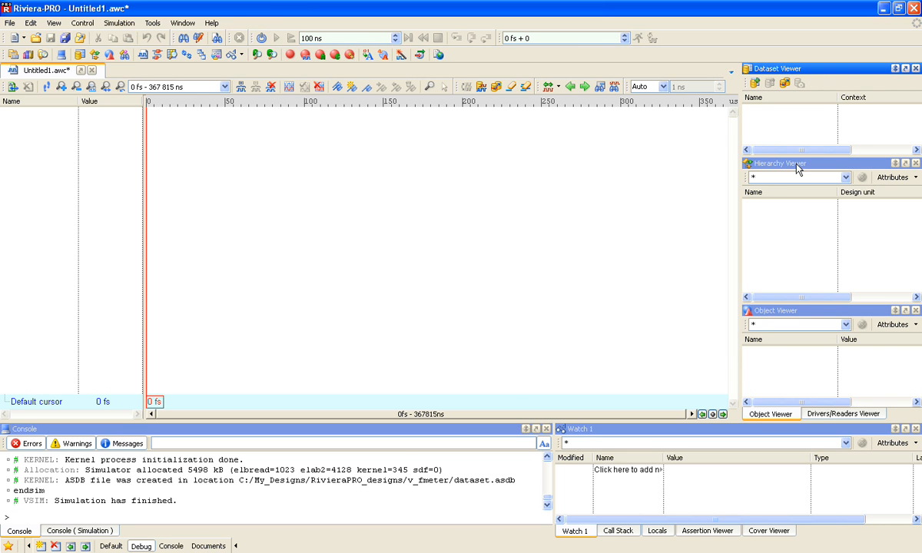
{"action": "left_click", "coordinate": [759, 313]}
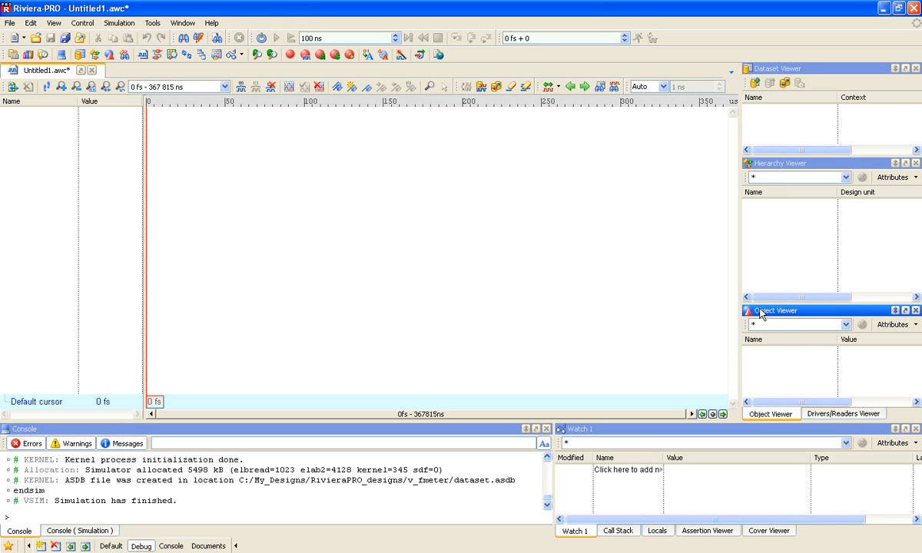
{"action": "left_click", "coordinate": [119, 22]}
{"action": "left_click", "coordinate": [130, 39]}
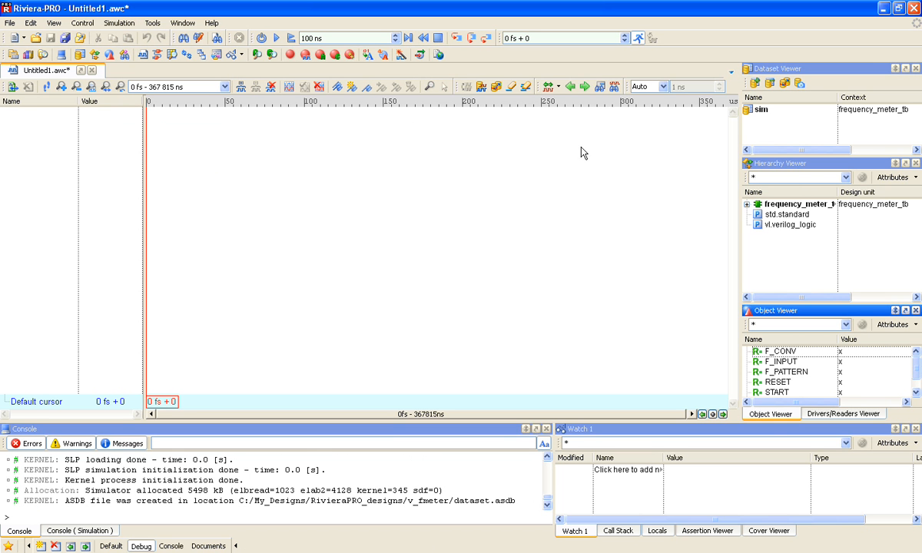
In the sim dataset, expand frequency_meter_tb and its UUT instance in the hierarchy, and select UUT
{"action": "left_click", "coordinate": [761, 110]}
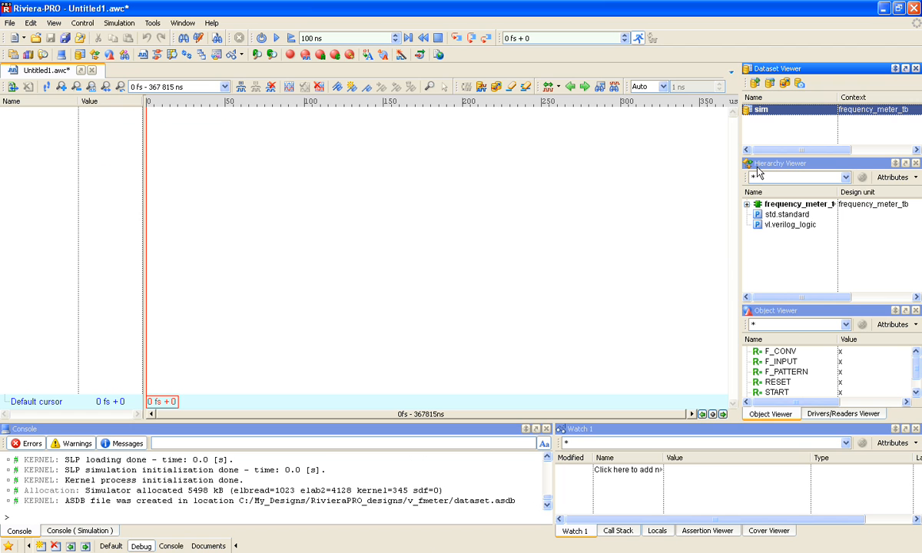
{"action": "left_click", "coordinate": [747, 205]}
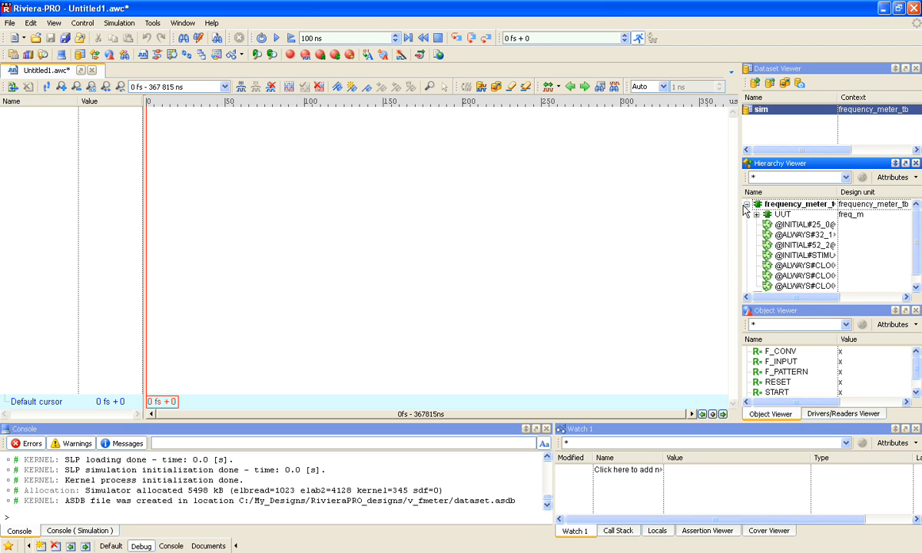
{"action": "left_click", "coordinate": [757, 216]}
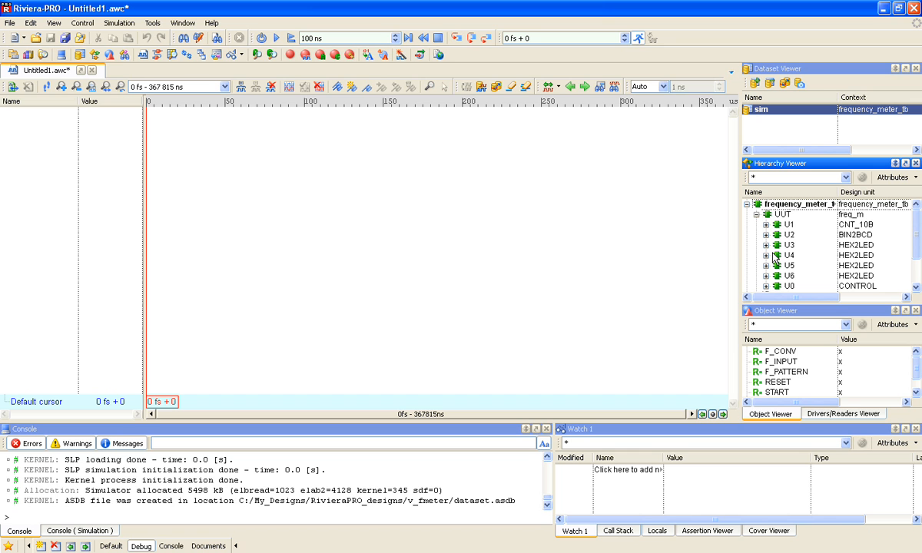
{"action": "left_click", "coordinate": [782, 215]}
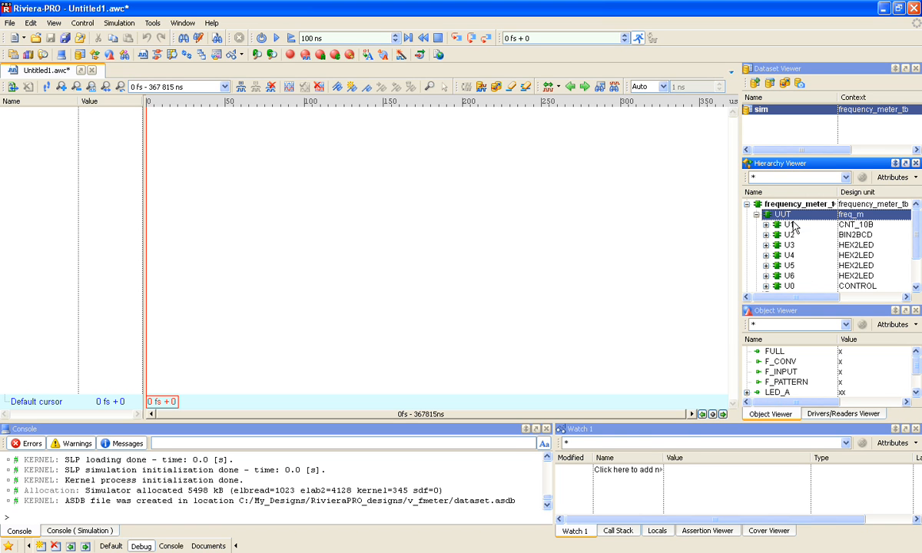
{"action": "mouse_move", "coordinate": [787, 219]}
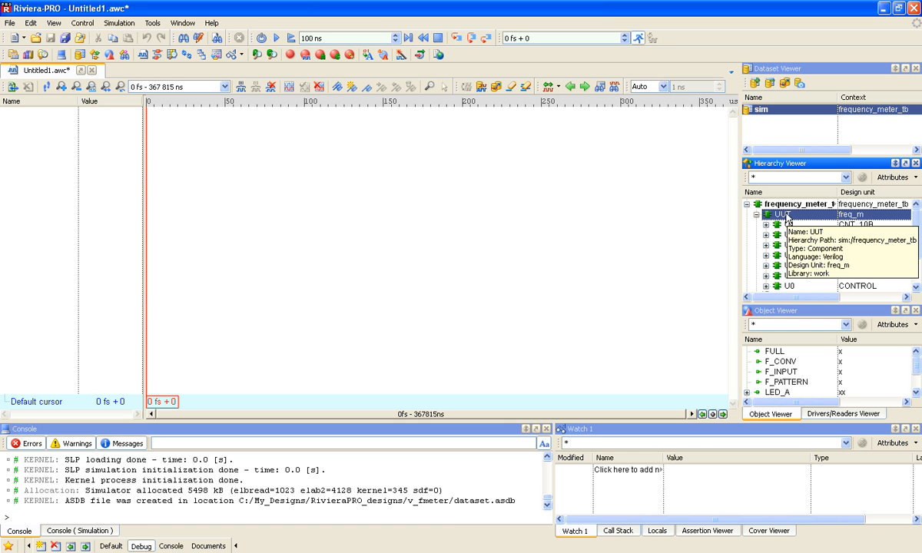
Open Hierarchy Find, review its node and object search options, and close it without searching
{"action": "key", "text": "ctrl+f"}
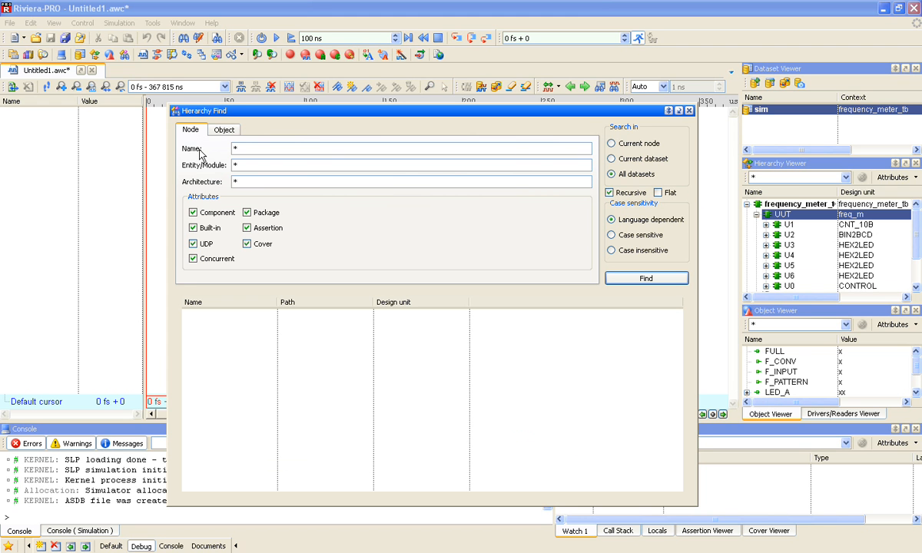
{"action": "left_click", "coordinate": [223, 132]}
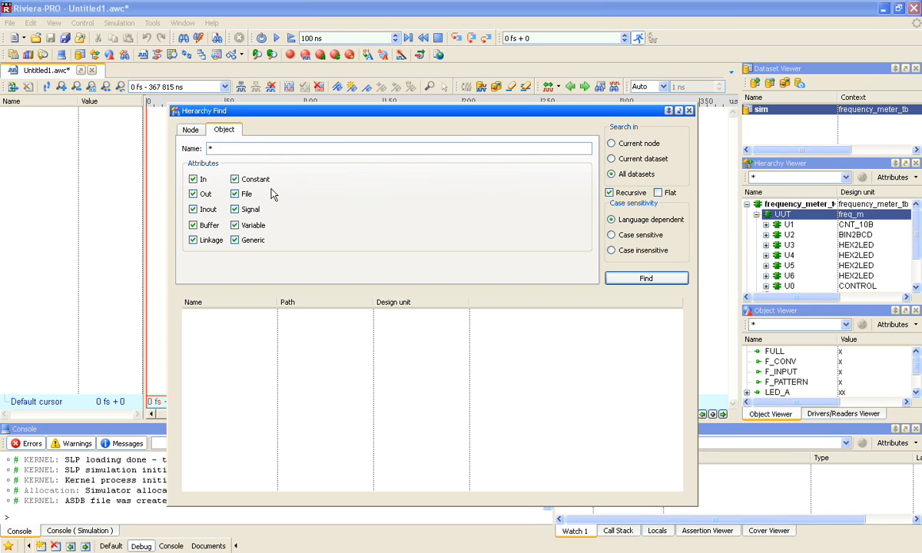
{"action": "left_click", "coordinate": [689, 111]}
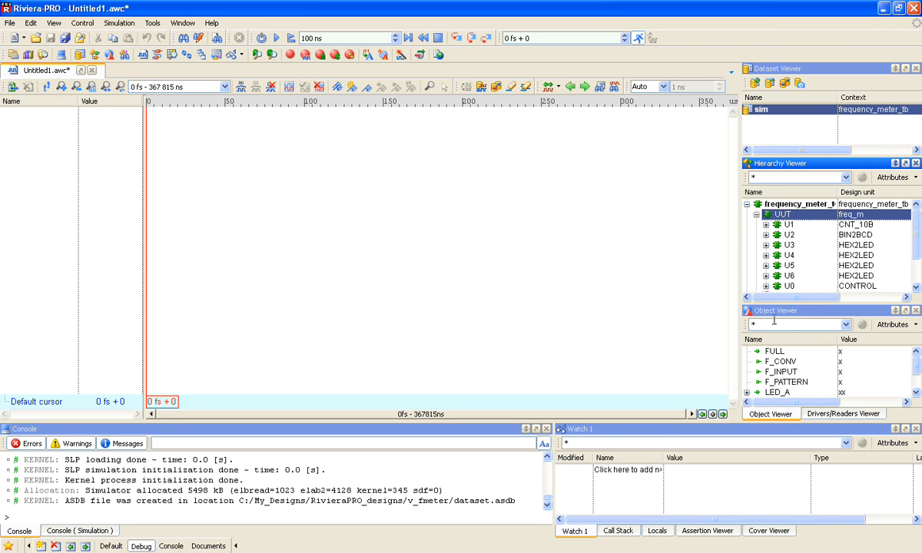
Filter the UUT objects by names starting with F_, inspect F_PATTERN, and clear the filter
{"action": "left_click", "coordinate": [771, 323]}
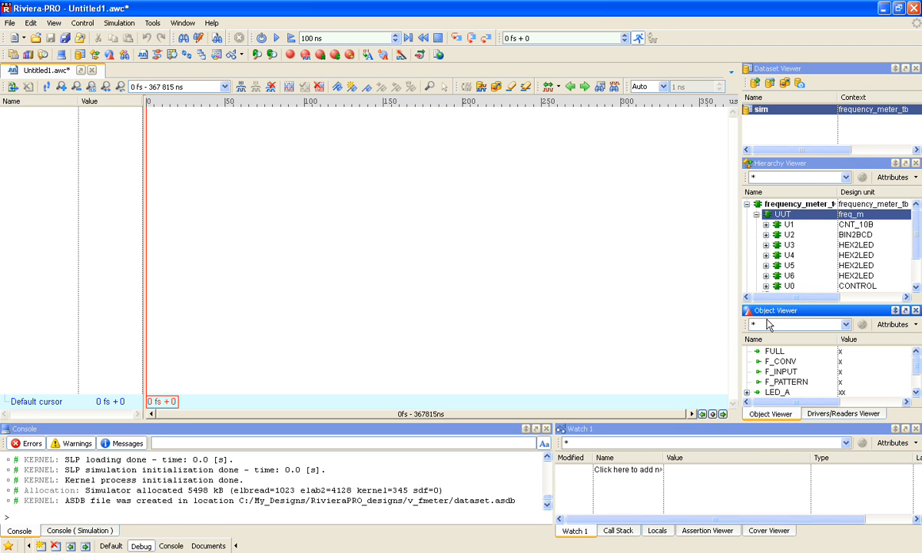
{"action": "type", "text": "F_"}
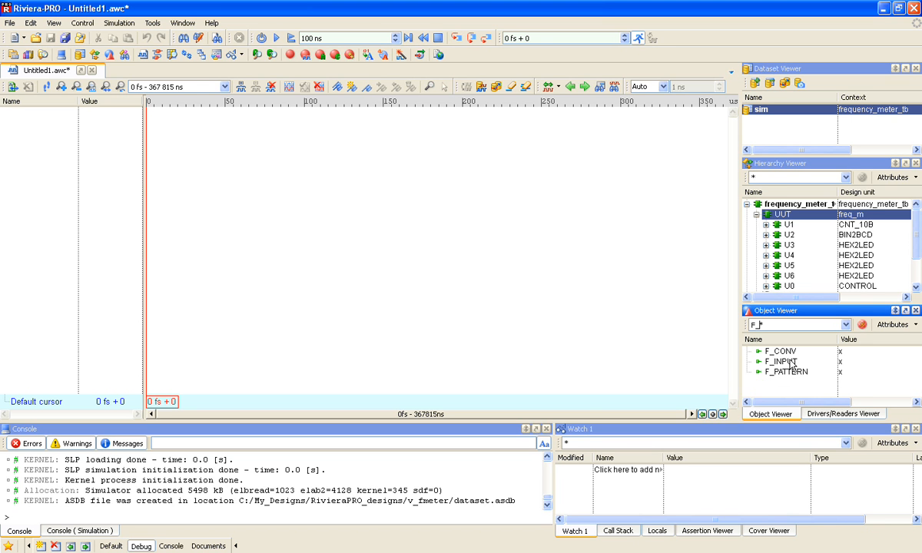
{"action": "mouse_move", "coordinate": [796, 374]}
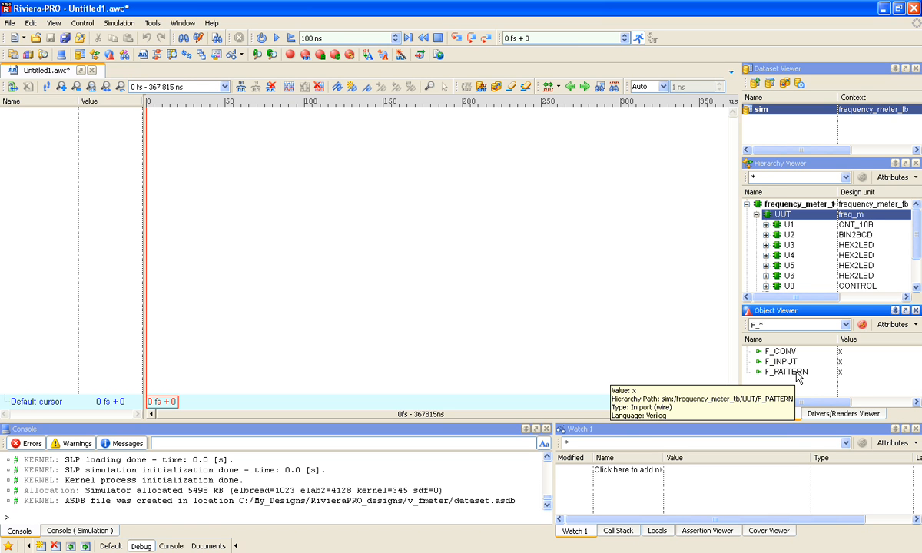
{"action": "key", "text": "BackSpace"}
{"action": "key", "text": "BackSpace"}
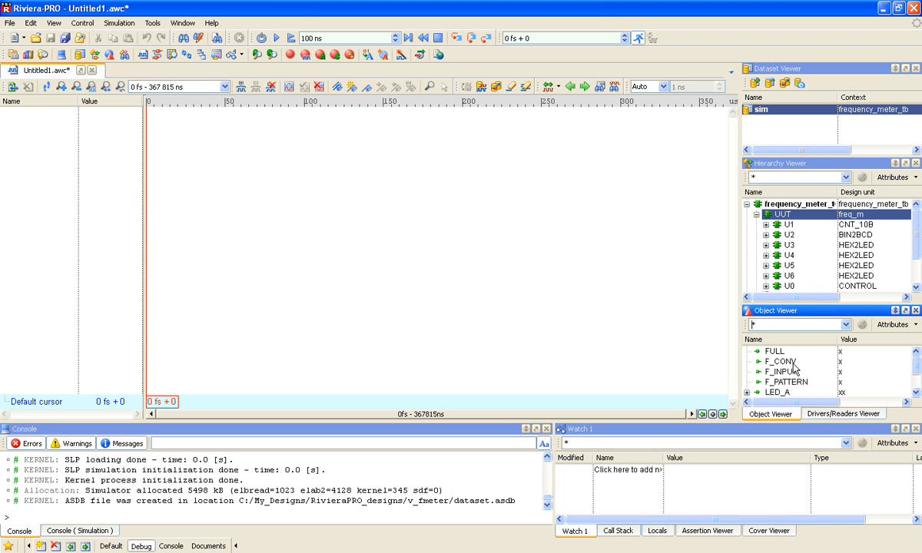
Add the signals of the UUT instance to the waveform
{"action": "left_click", "coordinate": [791, 217]}
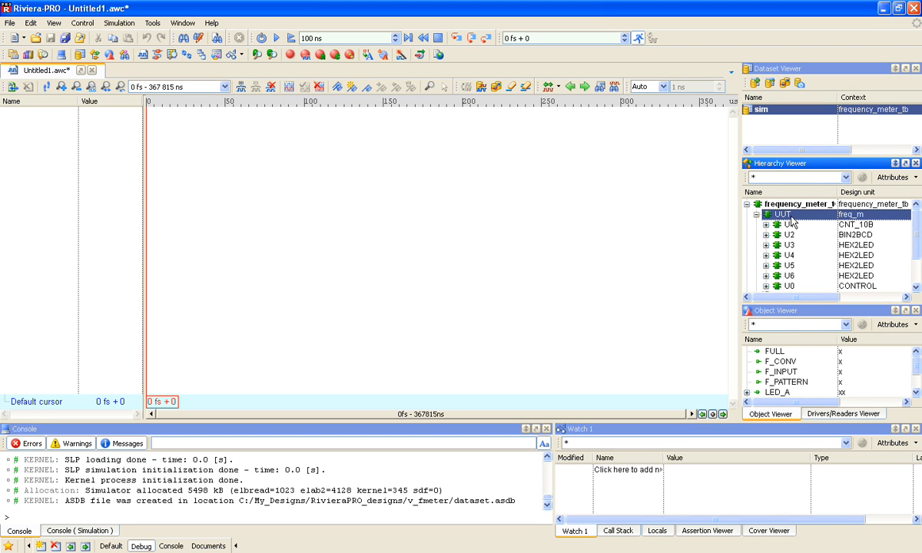
{"action": "right_click", "coordinate": [793, 221]}
{"action": "mouse_move", "coordinate": [795, 227]}
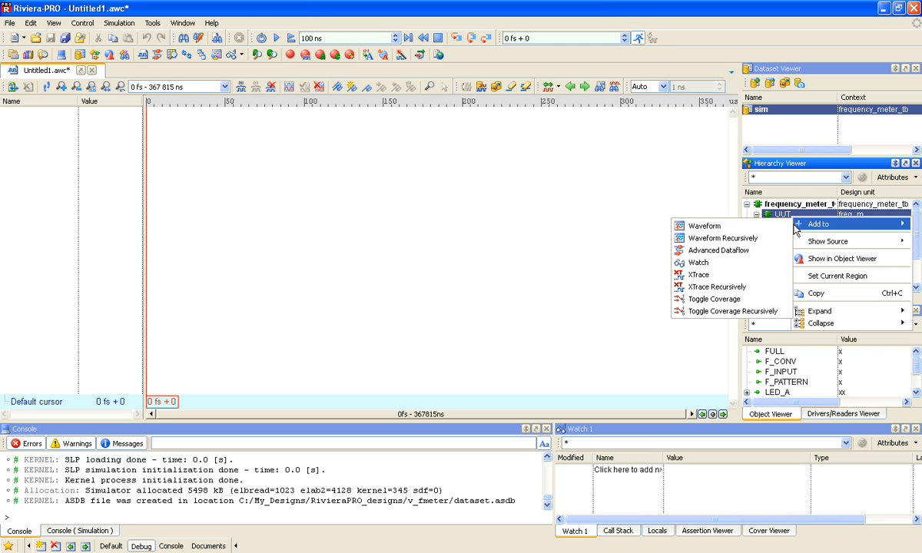
{"action": "left_click", "coordinate": [761, 228]}
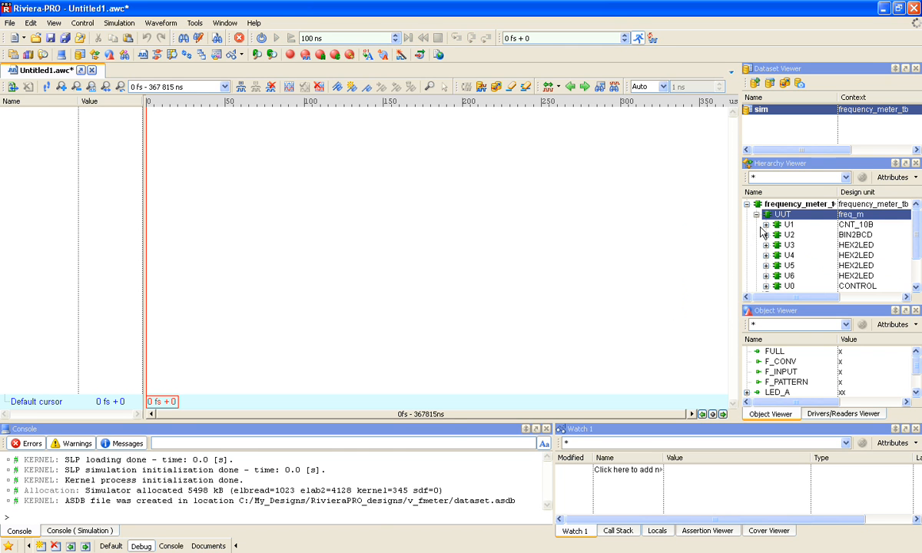
Execute run -all in the console and place the waveform cursor at about 74.86 µs
{"action": "left_click", "coordinate": [377, 516]}
{"action": "type", "text": "run "}
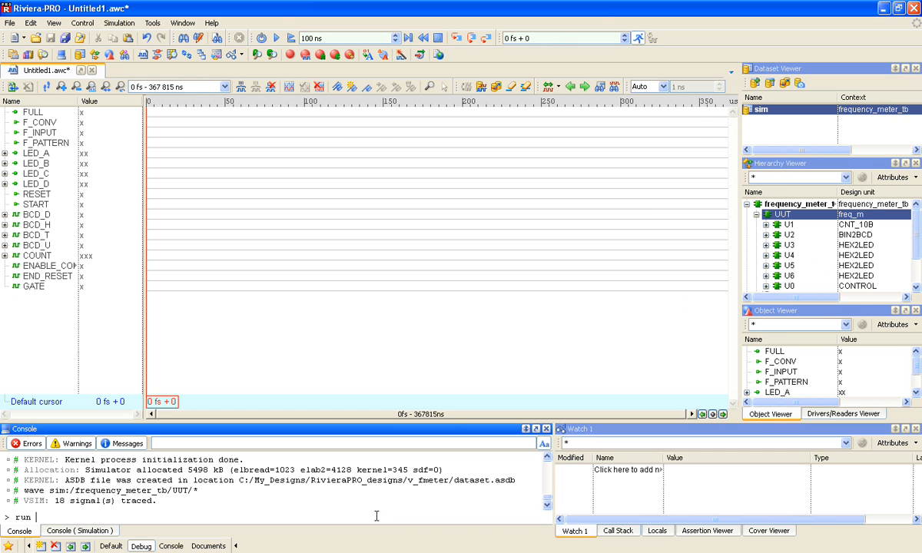
{"action": "type", "text": "-all"}
{"action": "key", "text": "Return"}
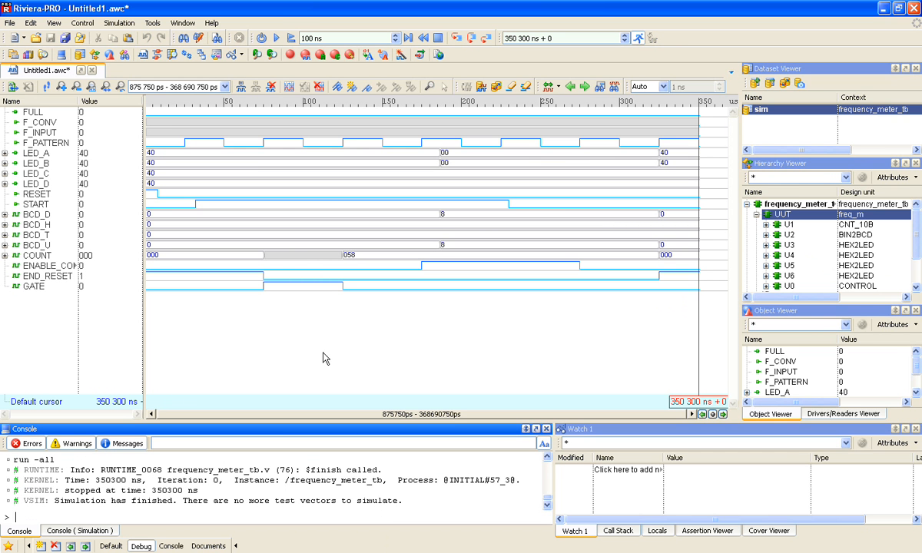
{"action": "left_click_drag", "start_coordinate": [268, 270], "coordinate": [263, 271]}
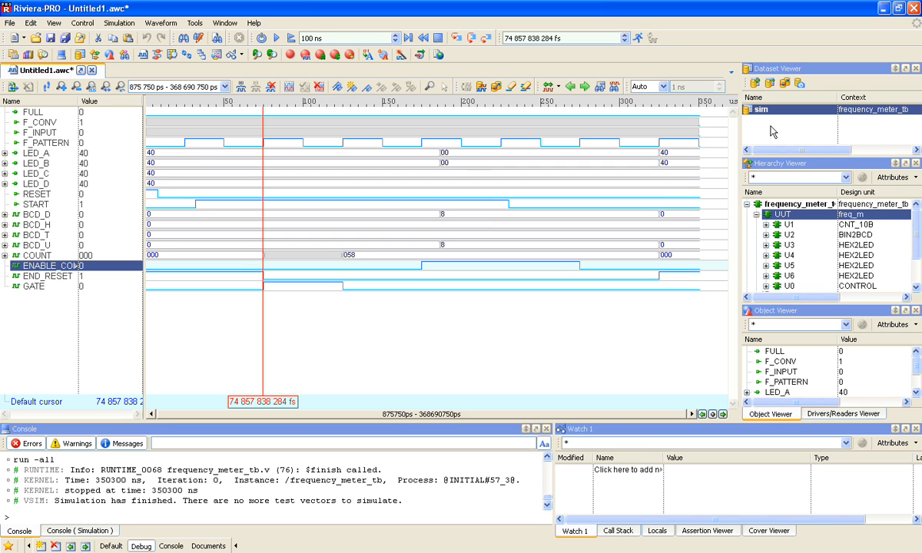
Open the saved dataset shifted_start.hdb from the v_fmeter folder
{"action": "left_click", "coordinate": [753, 86]}
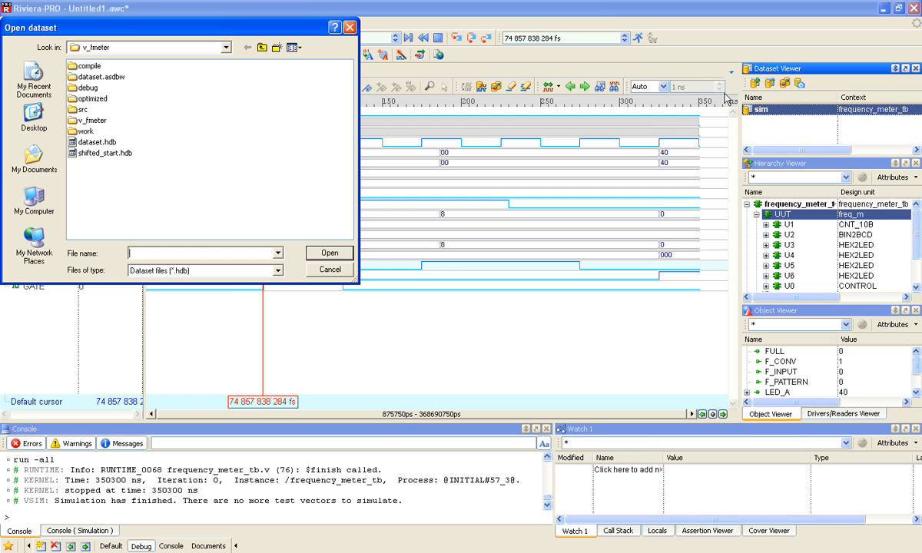
{"action": "left_click", "coordinate": [119, 157]}
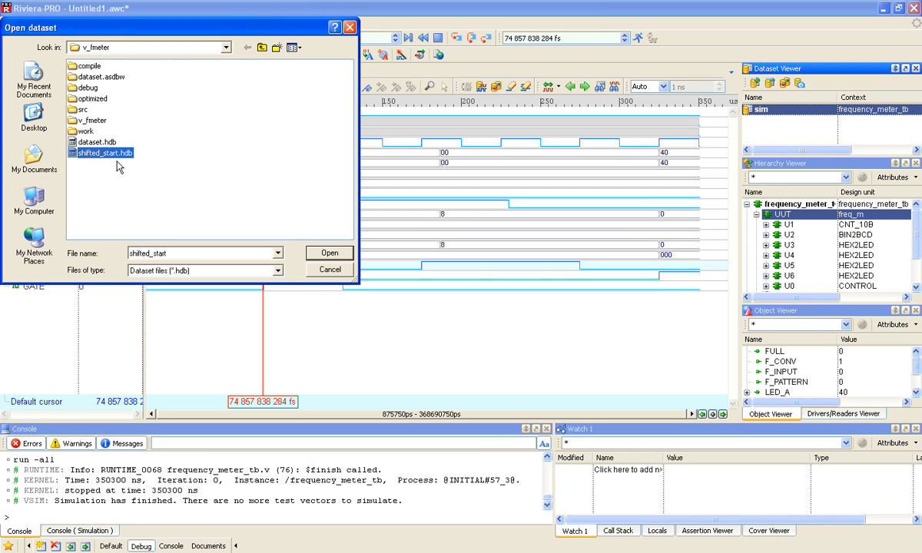
{"action": "left_click", "coordinate": [330, 254]}
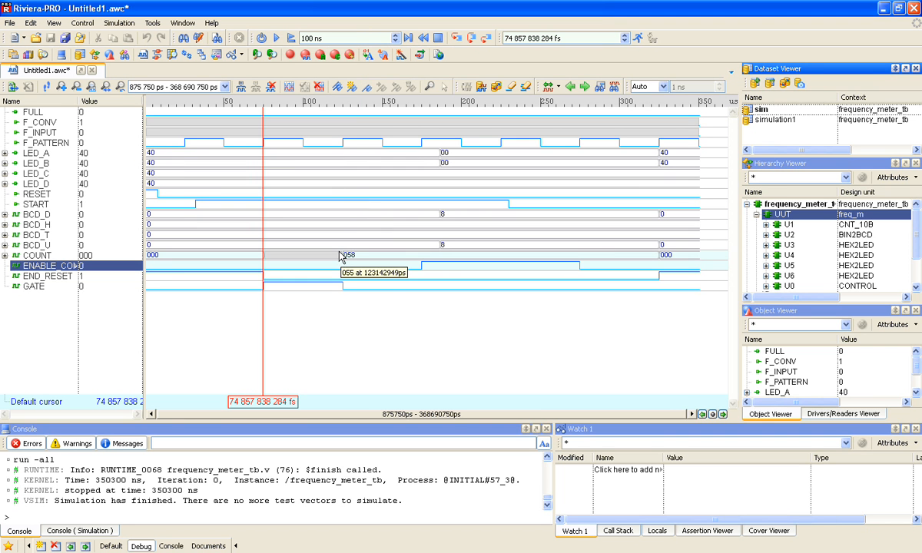
Switch between the sim and simulation1 datasets to compare their hierarchy and object values
{"action": "left_click", "coordinate": [772, 124]}
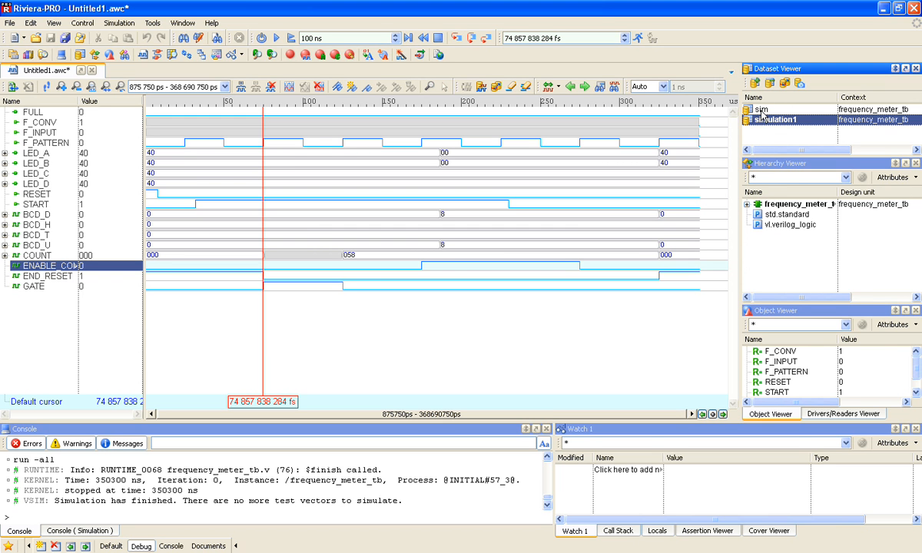
{"action": "left_click", "coordinate": [762, 111]}
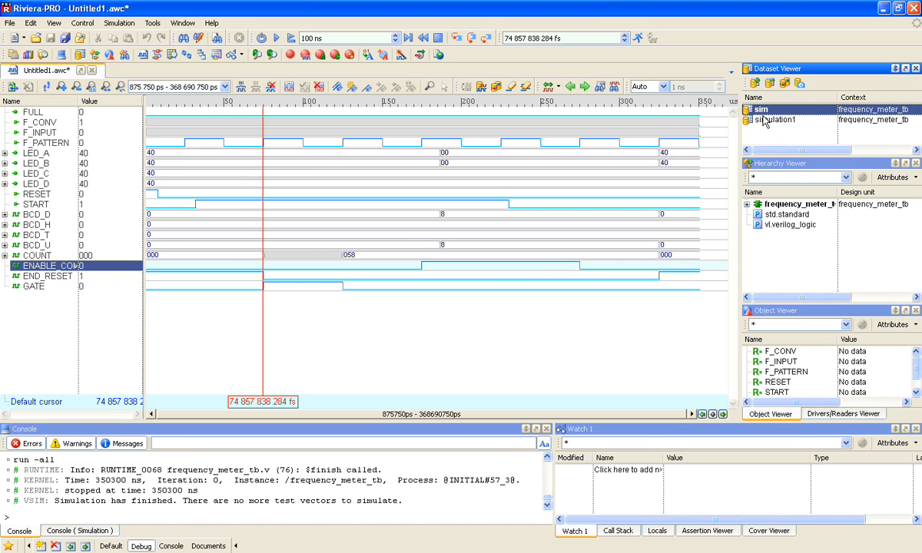
{"action": "left_click", "coordinate": [764, 119]}
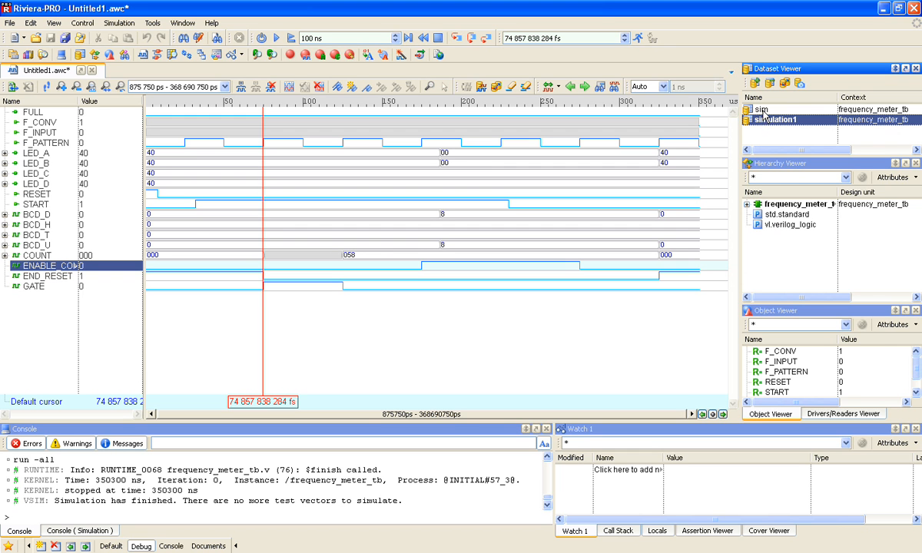
{"action": "left_click", "coordinate": [763, 111]}
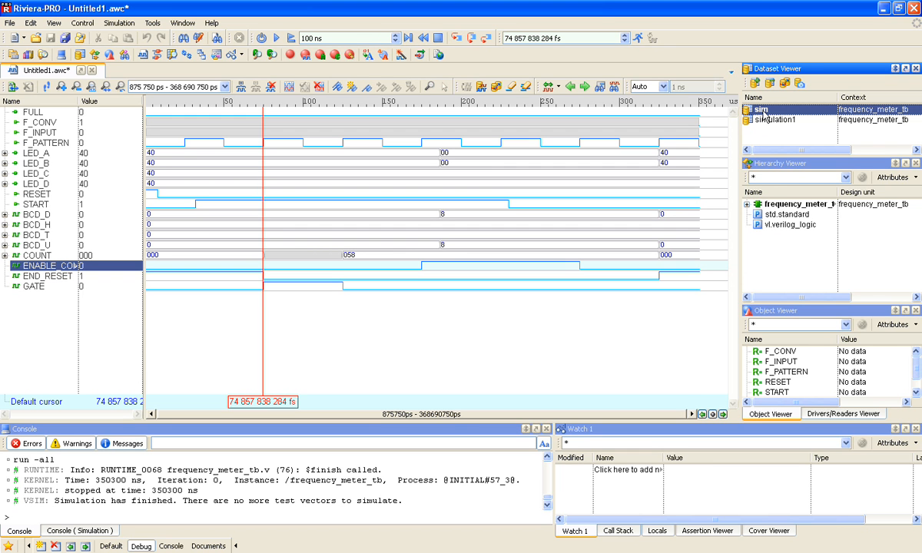
{"action": "left_click", "coordinate": [765, 205]}
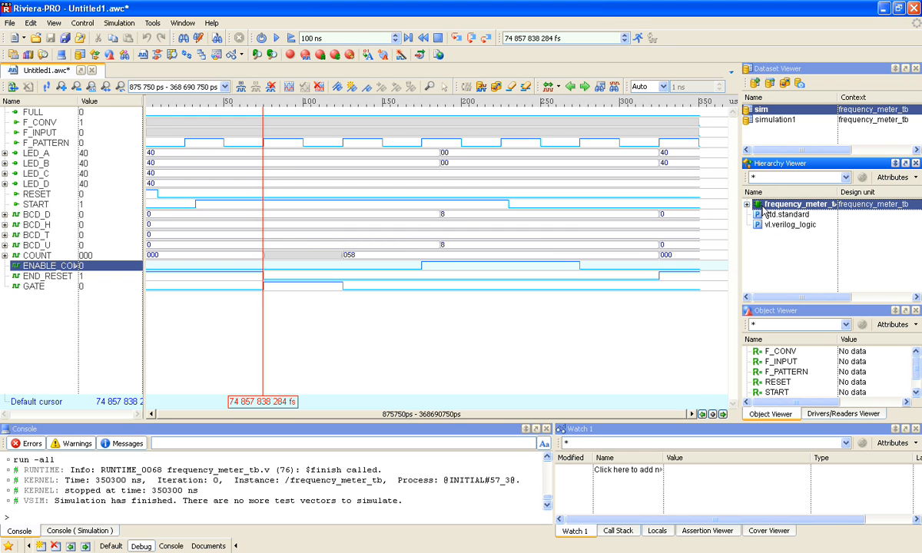
{"action": "left_click", "coordinate": [766, 312]}
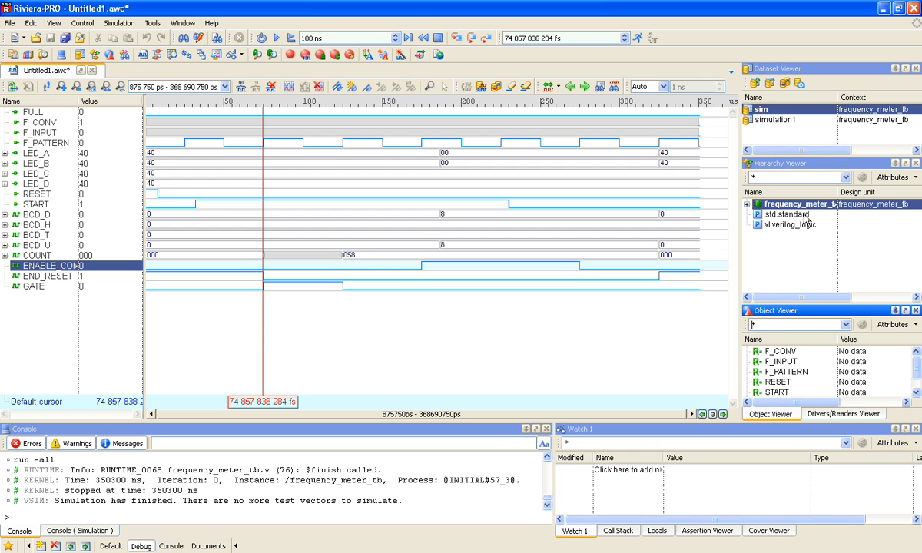
{"action": "mouse_move", "coordinate": [805, 221]}
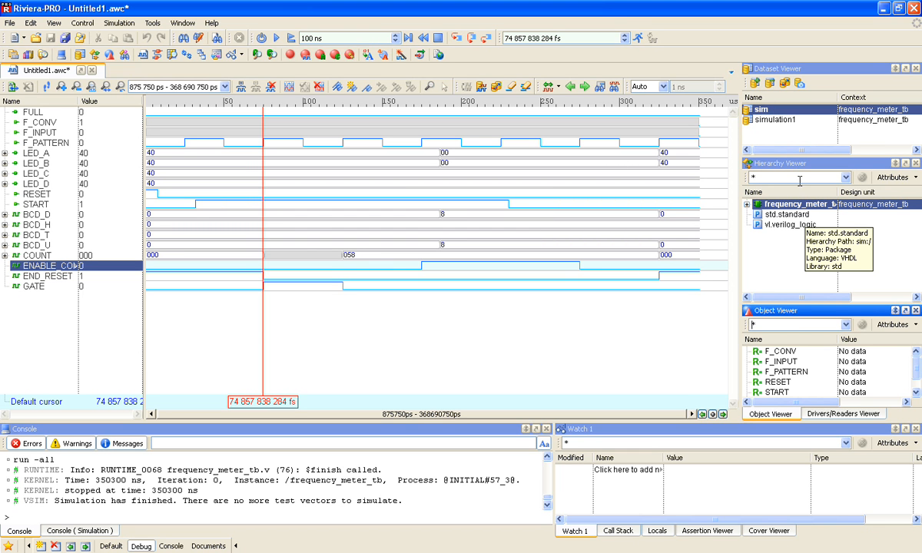
Make simulation1 the current dataset, expand its frequency_meter_tb hierarchy and select UUT
{"action": "left_click", "coordinate": [763, 122]}
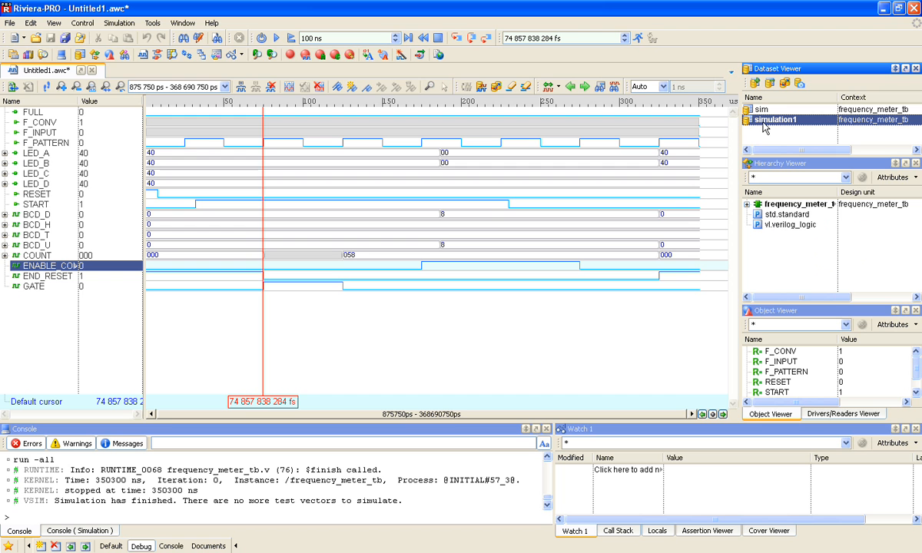
{"action": "left_click", "coordinate": [747, 204]}
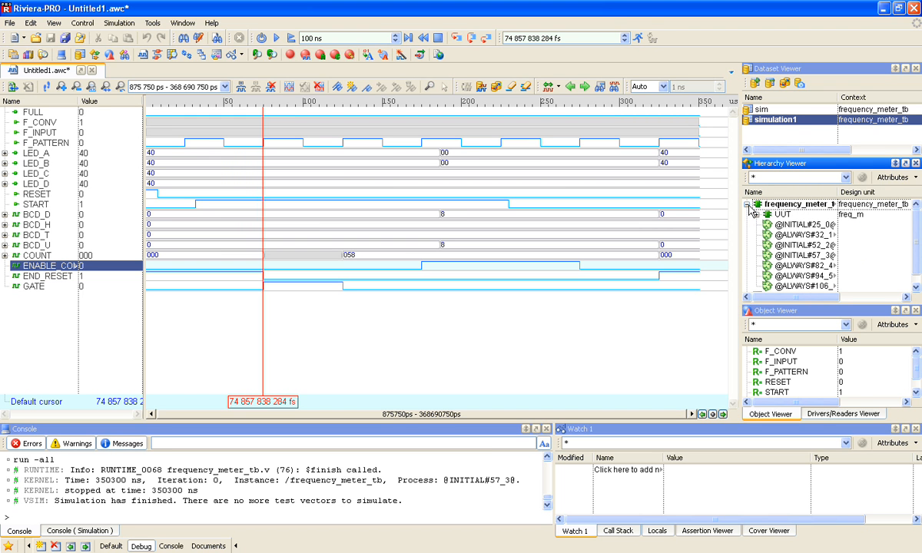
{"action": "mouse_move", "coordinate": [775, 358]}
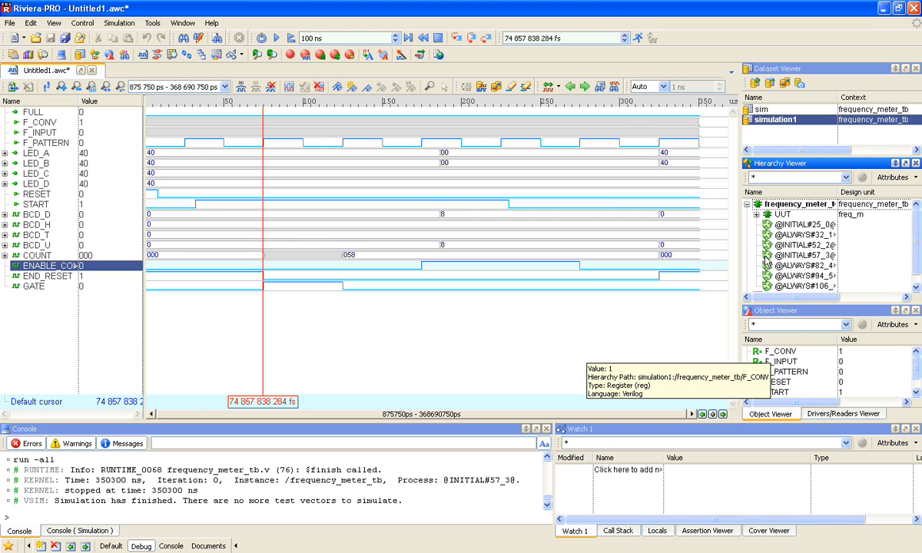
{"action": "left_click", "coordinate": [771, 215]}
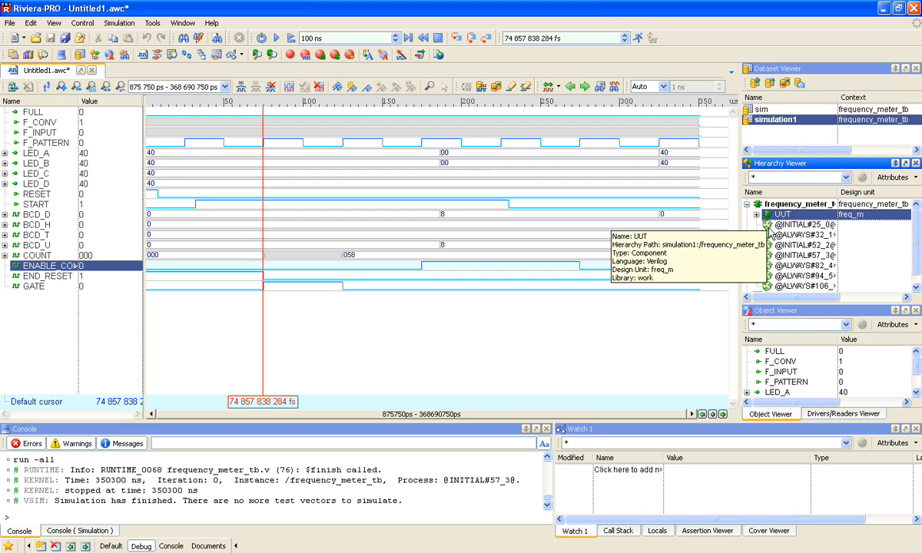
Add the START signal of simulation1's UUT to the waveform directly below the existing START signal
{"action": "mouse_move", "coordinate": [806, 372]}
{"action": "scroll", "coordinate": [805, 371], "scroll_direction": "down", "scroll_amount": 1}
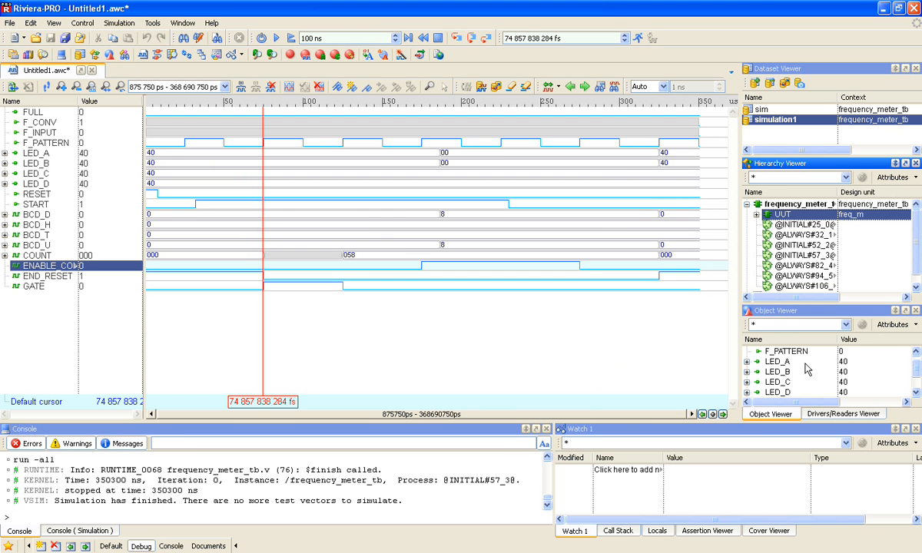
{"action": "scroll", "coordinate": [805, 371], "scroll_direction": "down", "scroll_amount": 1}
{"action": "left_click_drag", "start_coordinate": [776, 382], "coordinate": [103, 210]}
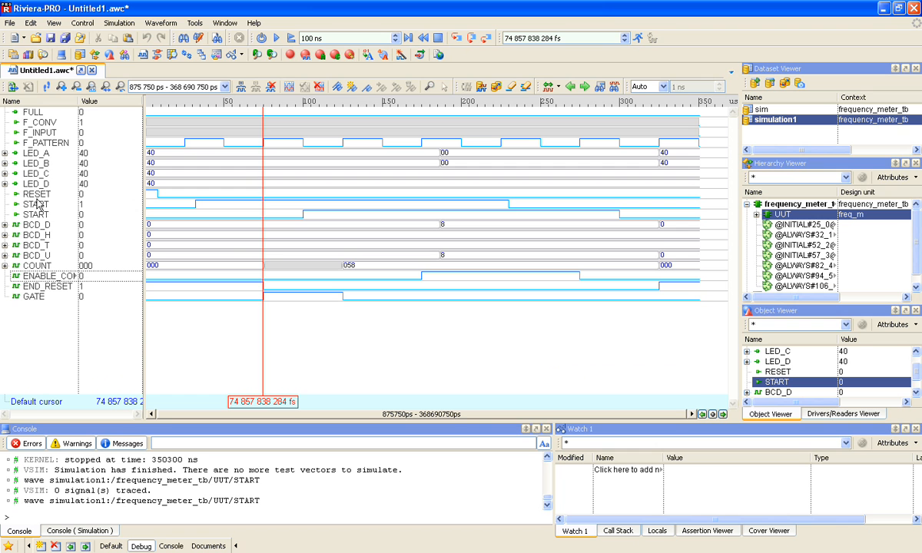
Show the Dataset column in the waveform's signal list and widen the list until the column is fully visible
{"action": "right_click", "coordinate": [36, 105]}
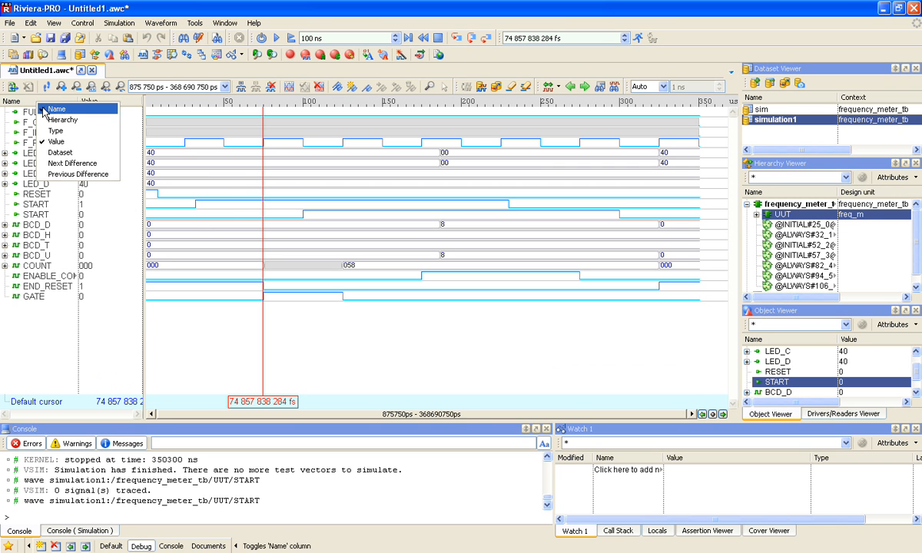
{"action": "left_click", "coordinate": [75, 157]}
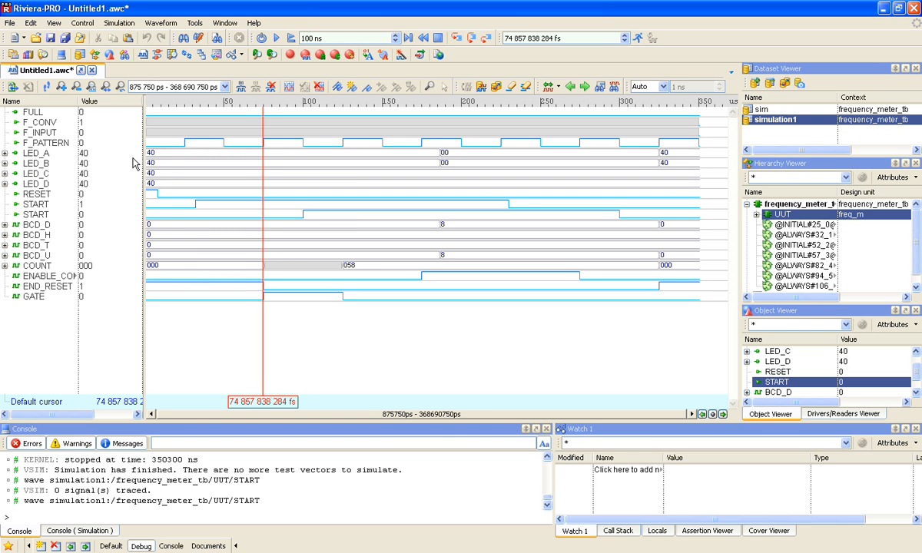
{"action": "left_click_drag", "start_coordinate": [143, 154], "coordinate": [191, 154]}
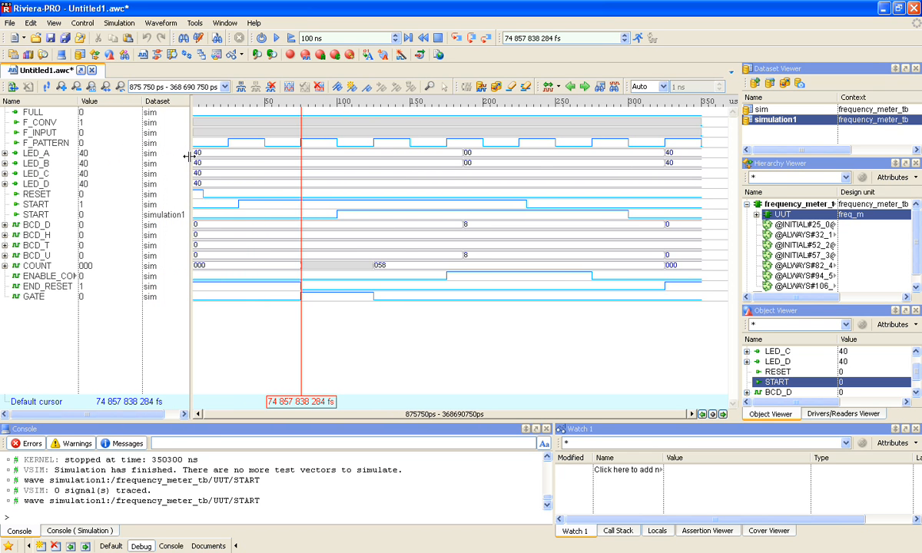
Move the Dataset column ahead of the Name column and align its text to the right
{"action": "left_click_drag", "start_coordinate": [170, 105], "coordinate": [16, 106]}
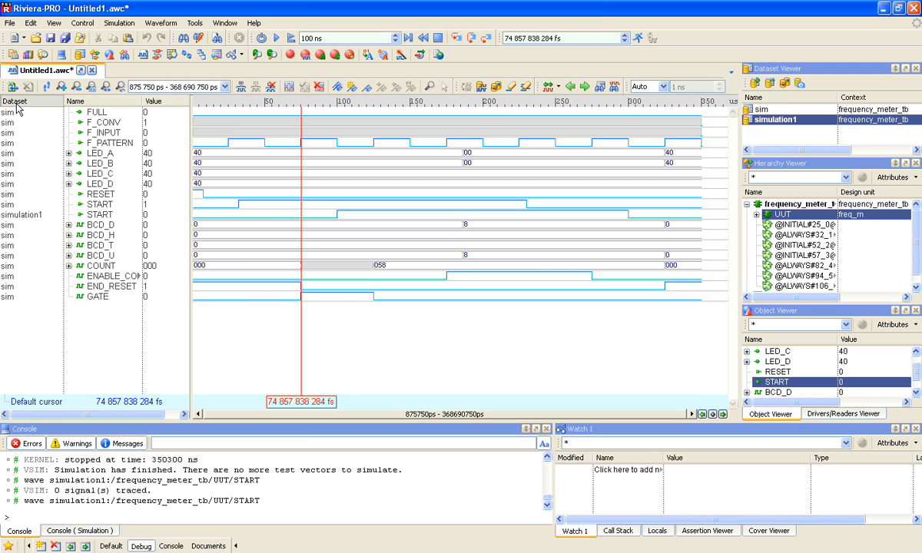
{"action": "left_click", "coordinate": [17, 102]}
{"action": "left_click", "coordinate": [38, 102]}
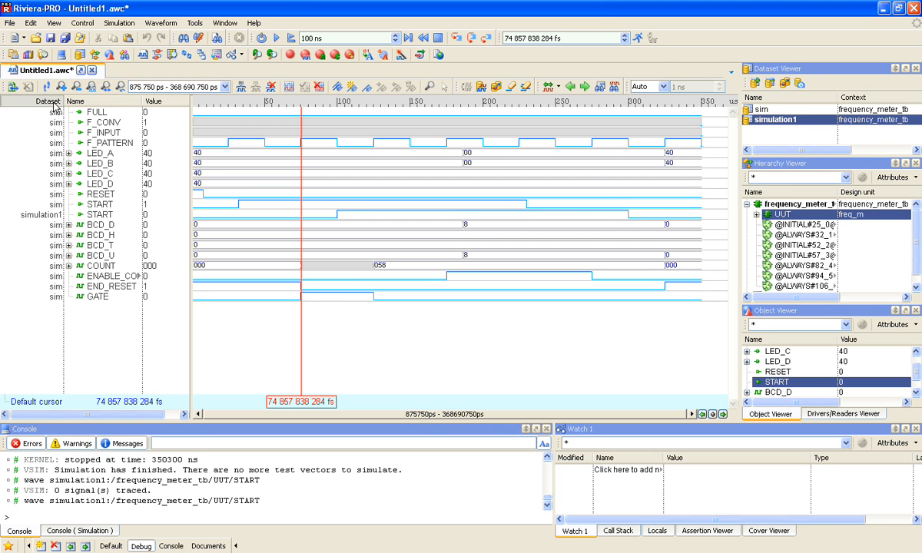
Add the COUNT signal of simulation1's UUT to the waveform directly below the existing COUNT and select the added signal
{"action": "left_click", "coordinate": [88, 215]}
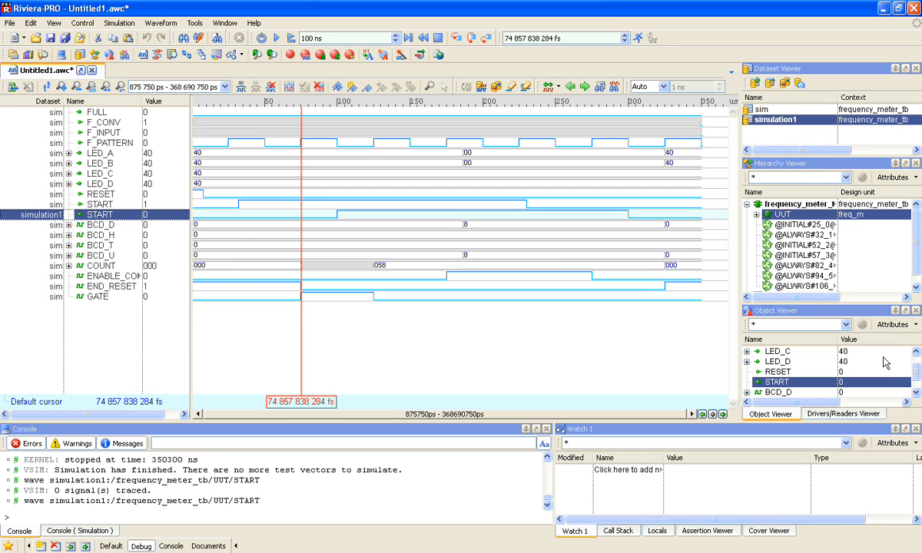
{"action": "scroll", "coordinate": [879, 374], "scroll_direction": "down", "scroll_amount": 1}
{"action": "scroll", "coordinate": [878, 374], "scroll_direction": "down", "scroll_amount": 2}
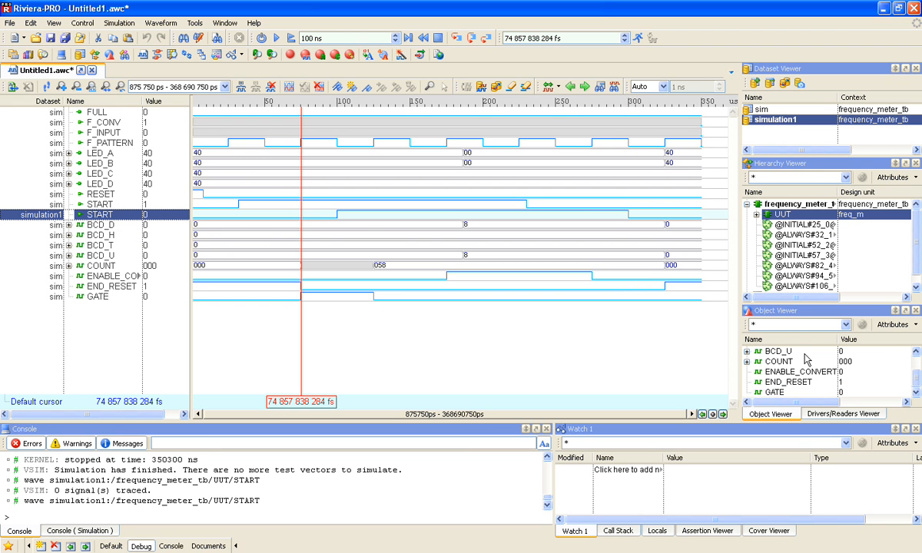
{"action": "left_click_drag", "start_coordinate": [791, 361], "coordinate": [69, 278]}
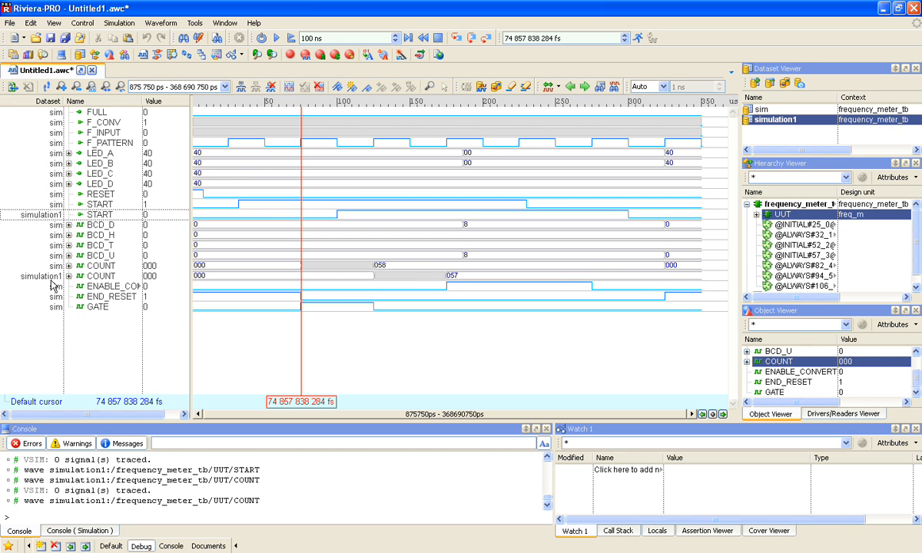
{"action": "left_click", "coordinate": [51, 277]}
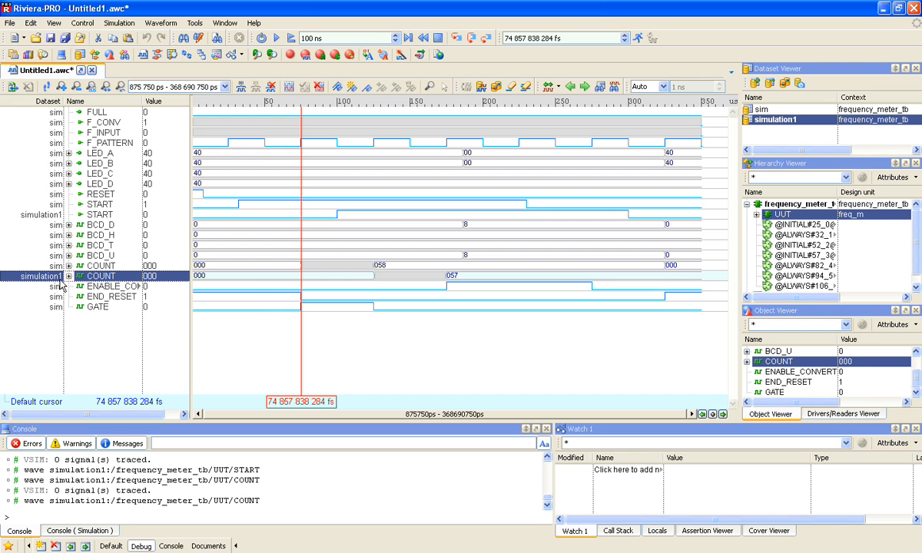